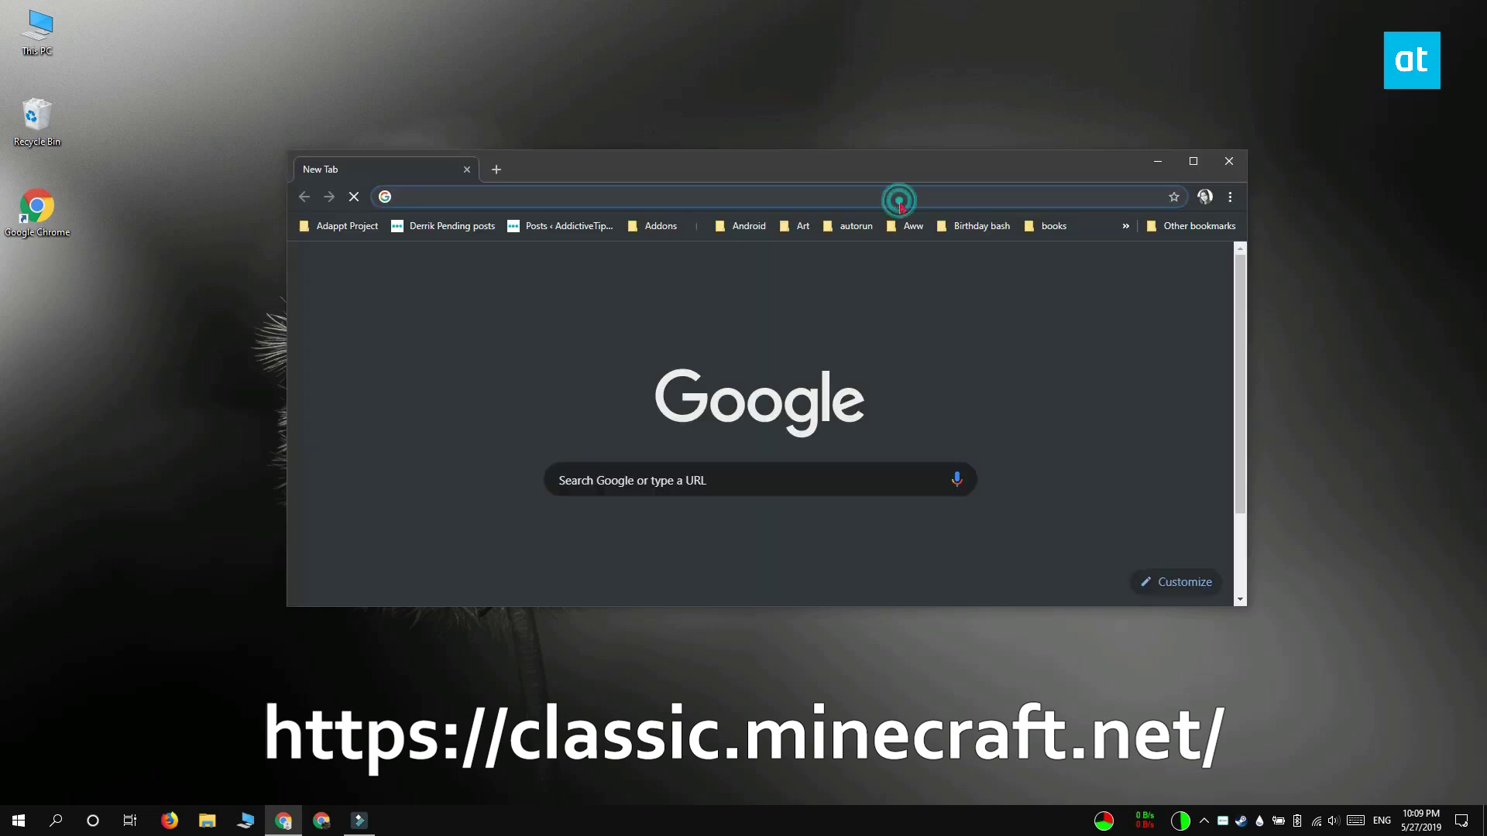
{"action": "right_click", "coordinate": [898, 200]}
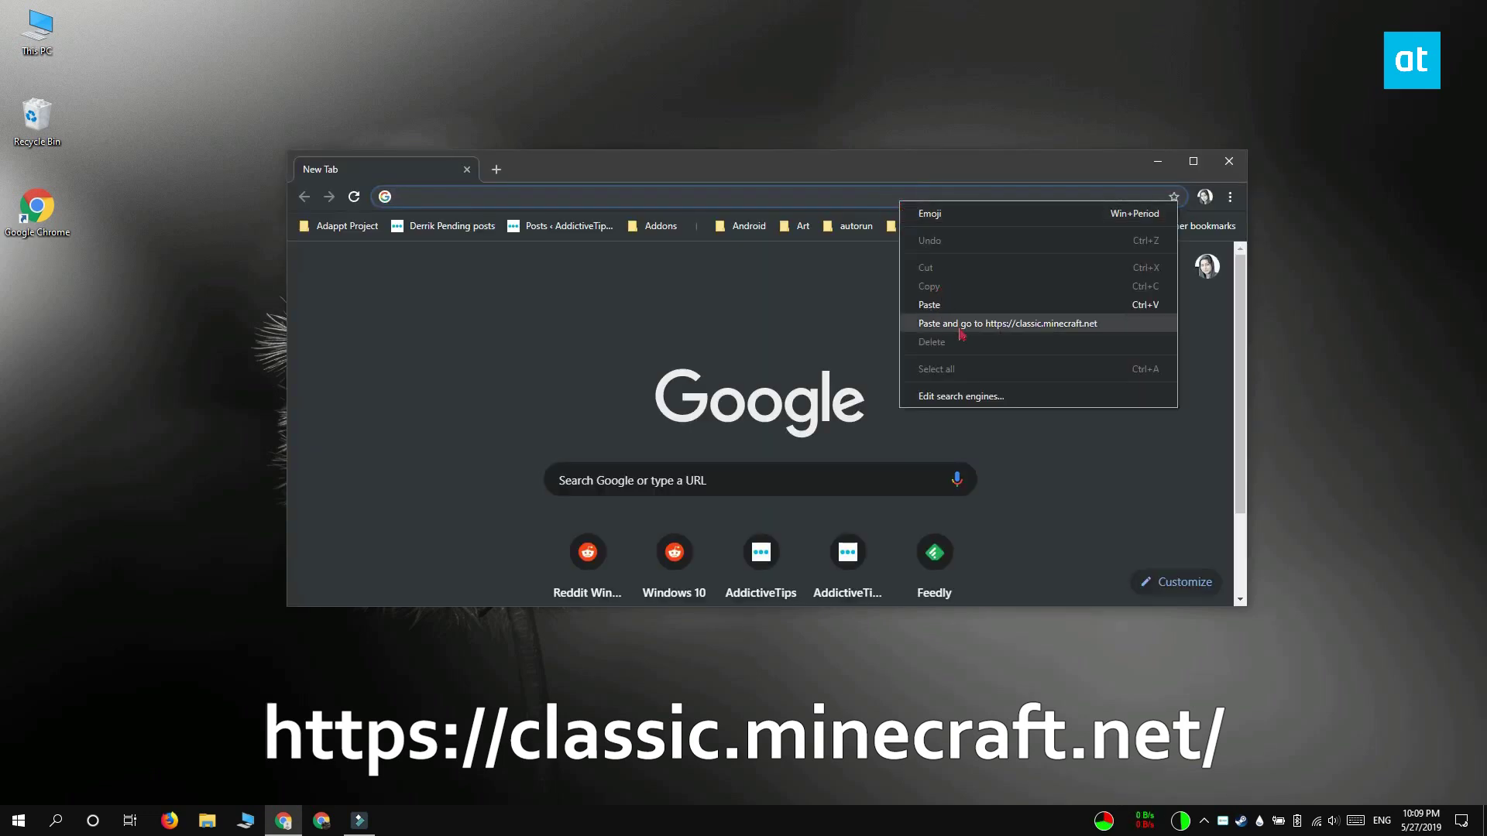
{"action": "left_click", "coordinate": [960, 326]}
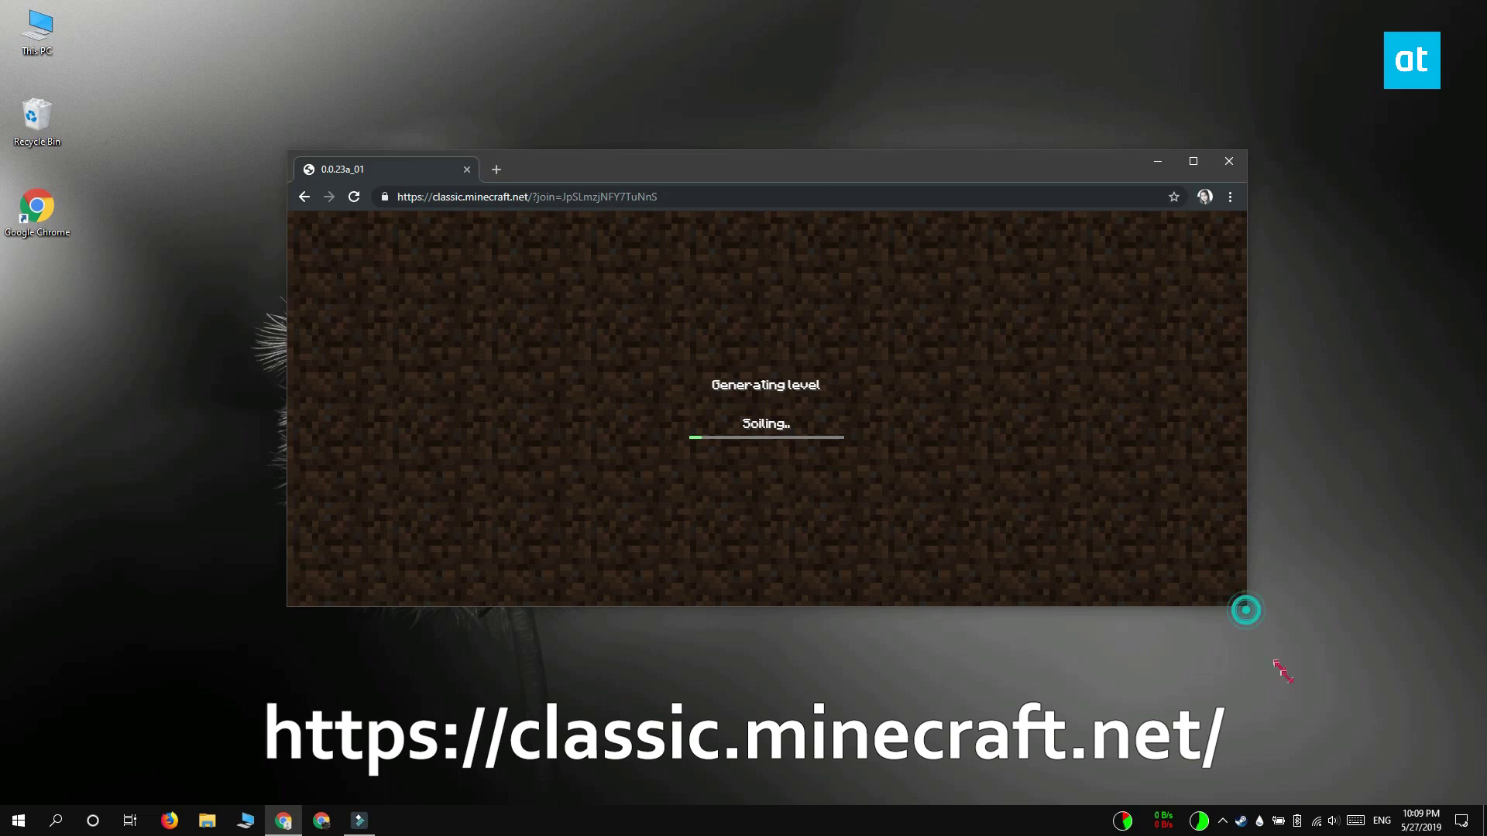
Enlarge the Chrome window while Minecraft Classic generates the level.
{"action": "left_click_drag", "start_coordinate": [1245, 604], "coordinate": [1301, 692]}
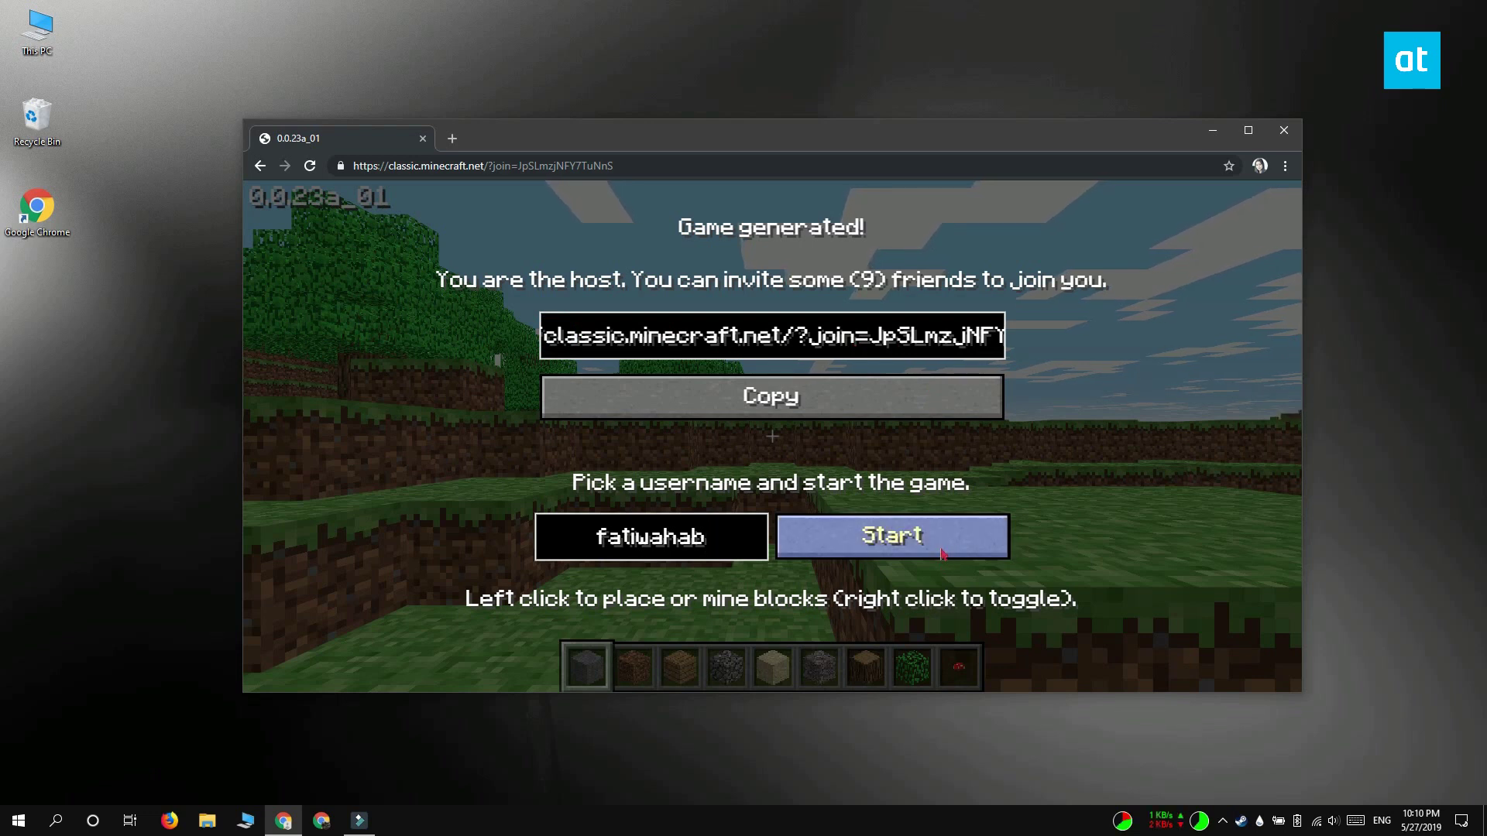
Enter the generated world and walk forward past the trees toward the lake.
{"action": "left_click", "coordinate": [942, 549]}
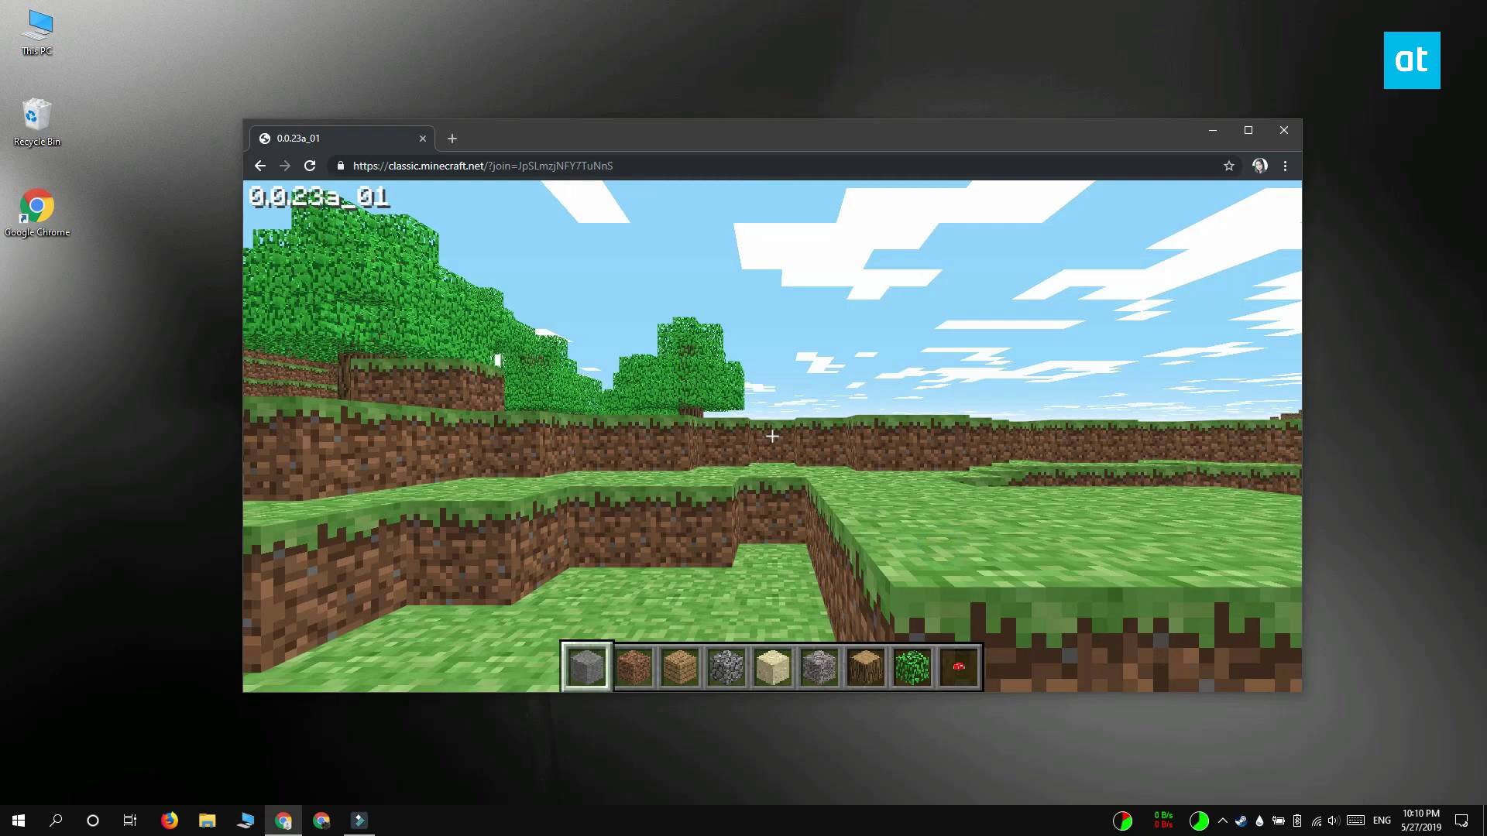
{"action": "key", "text": "w"}
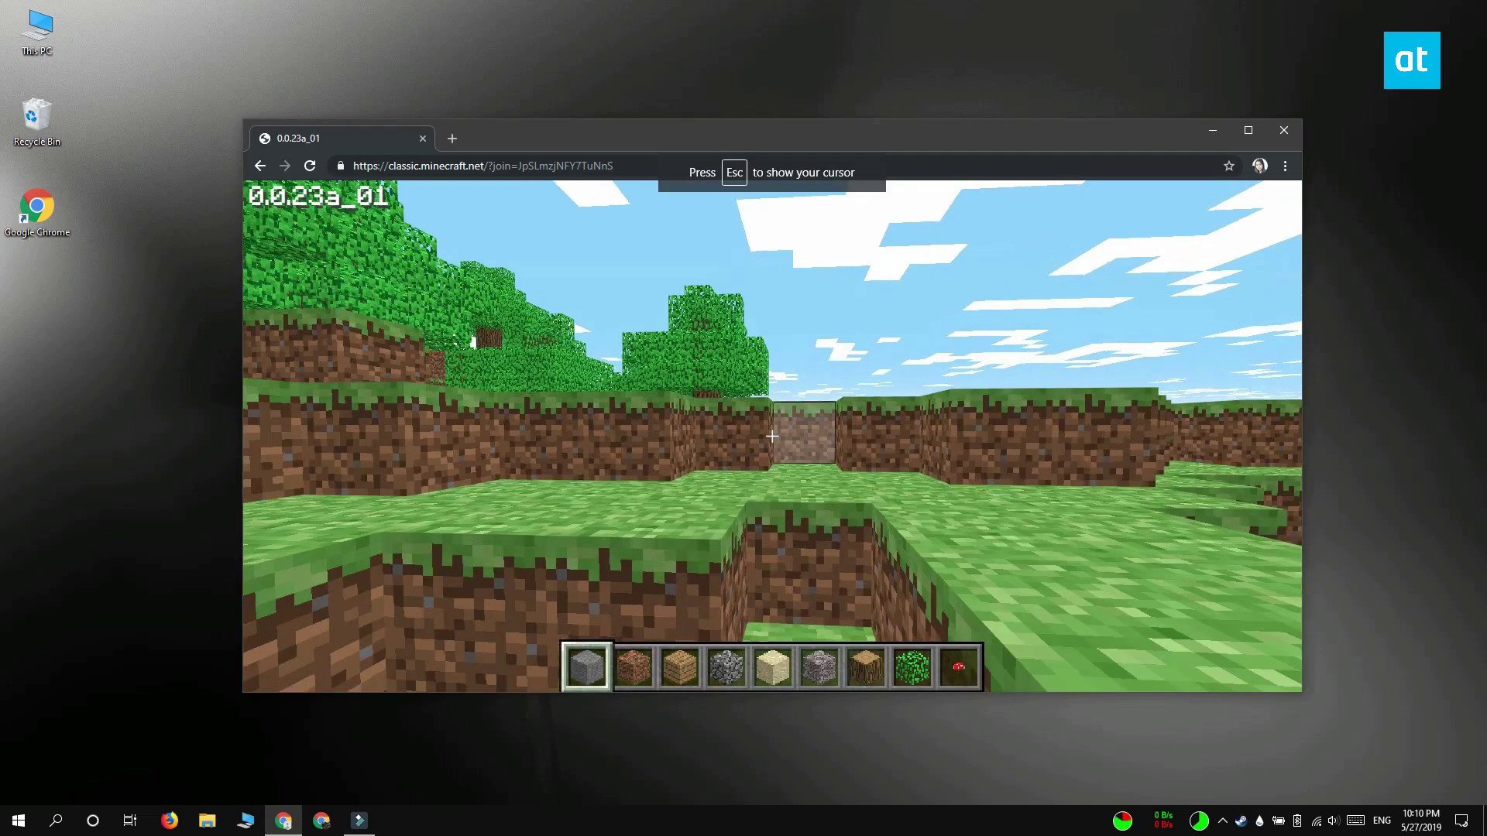
{"action": "key", "text": "w"}
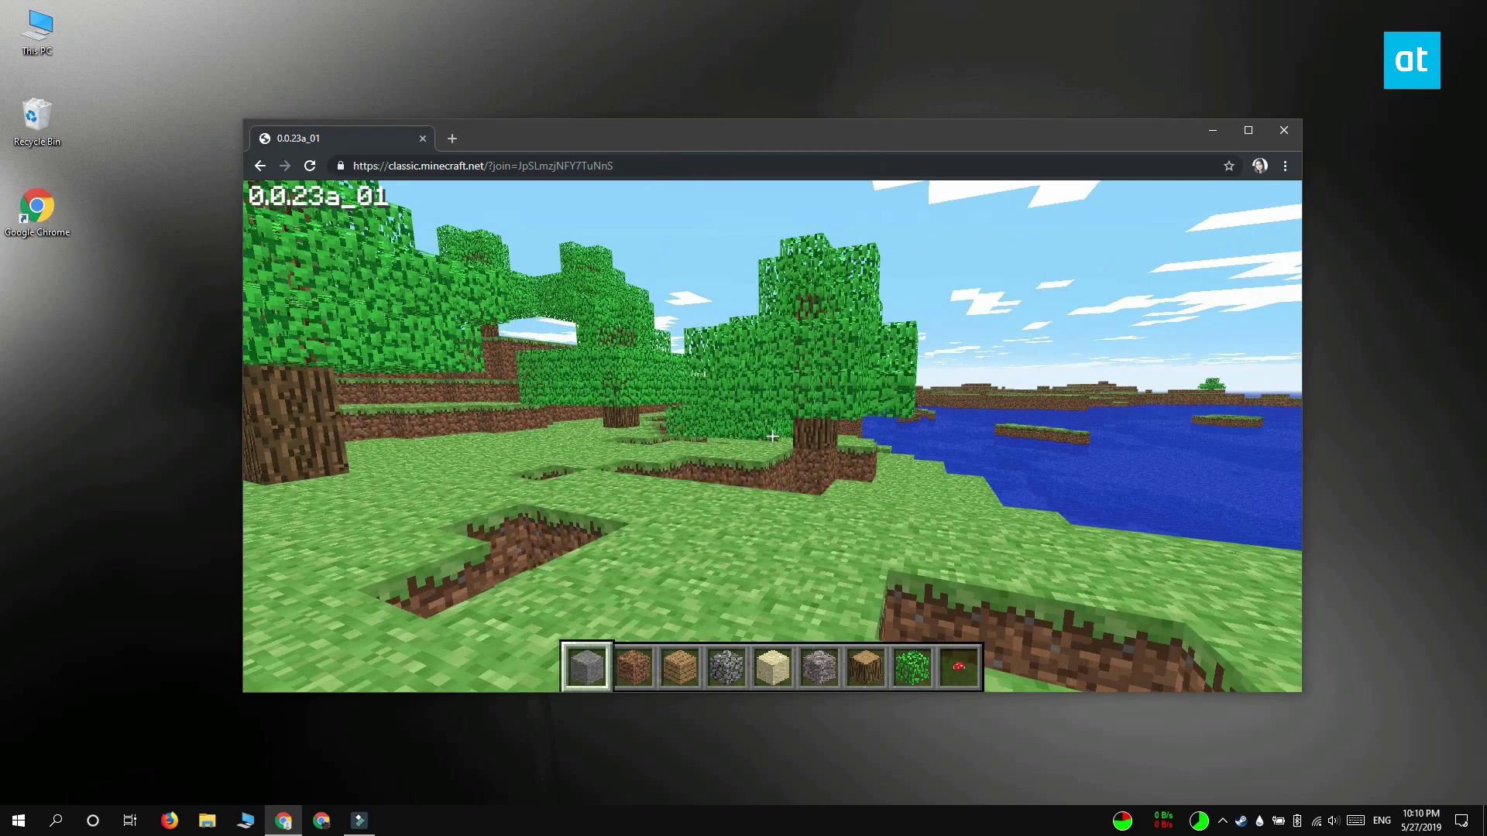
{"action": "key", "text": "w"}
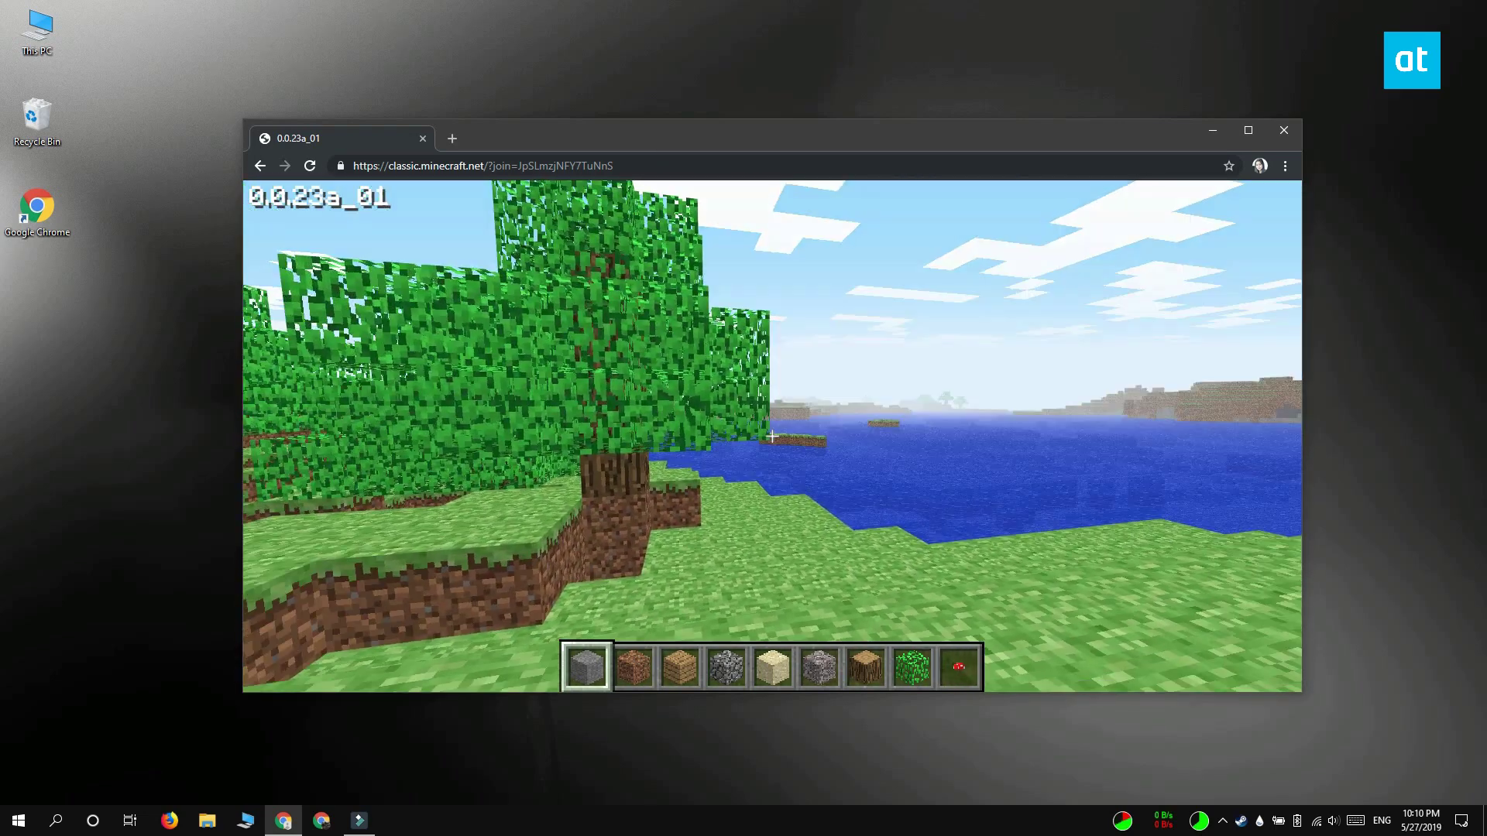
Cycle the render distance shorter with F, then restore the full view distance.
{"action": "key", "text": "f"}
{"action": "key", "text": "f"}
{"action": "key", "text": "f"}
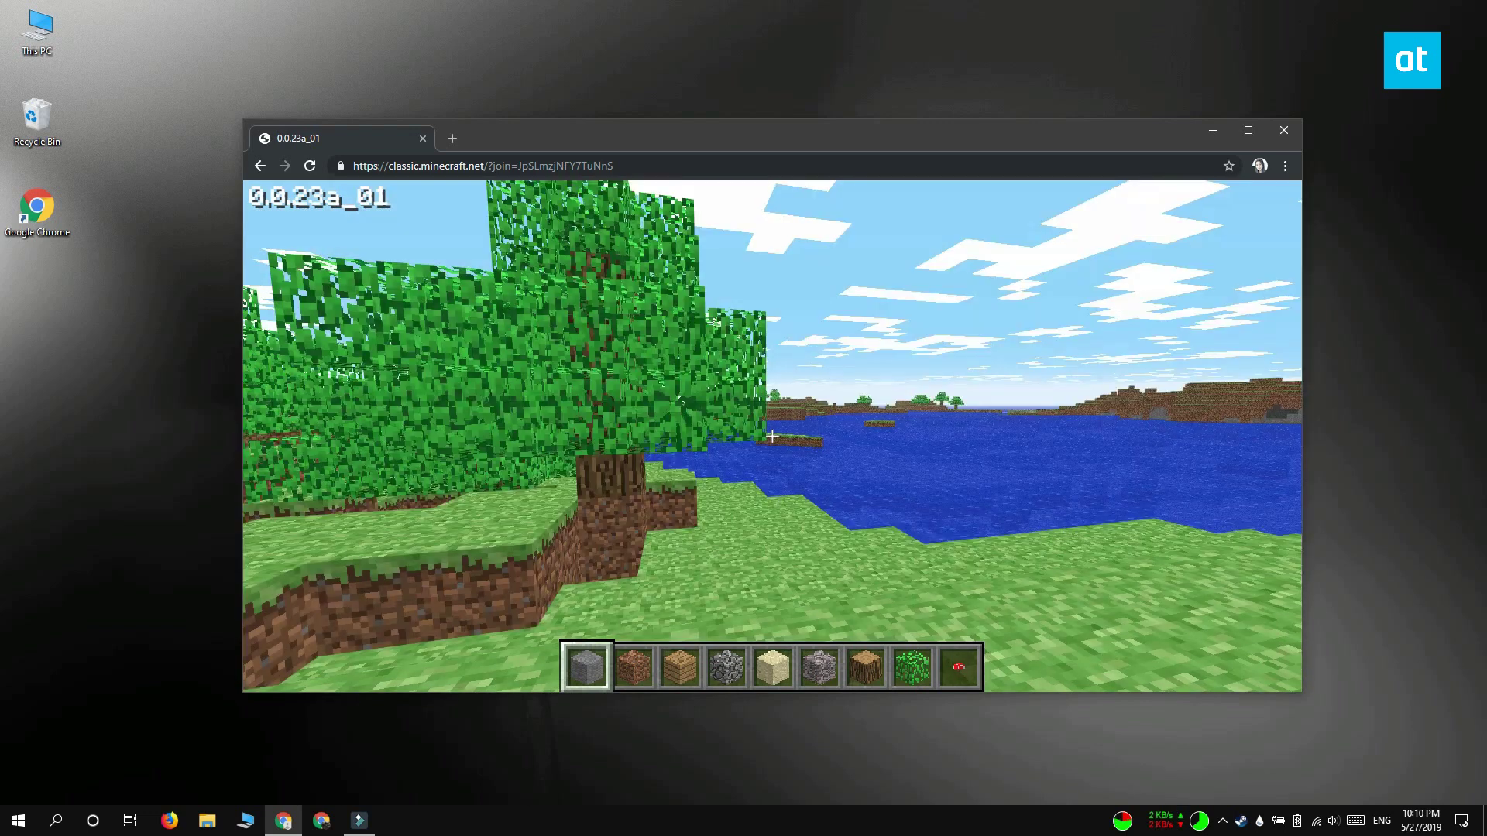
{"action": "key", "text": "f"}
{"action": "key", "text": "f"}
{"action": "key", "text": "f"}
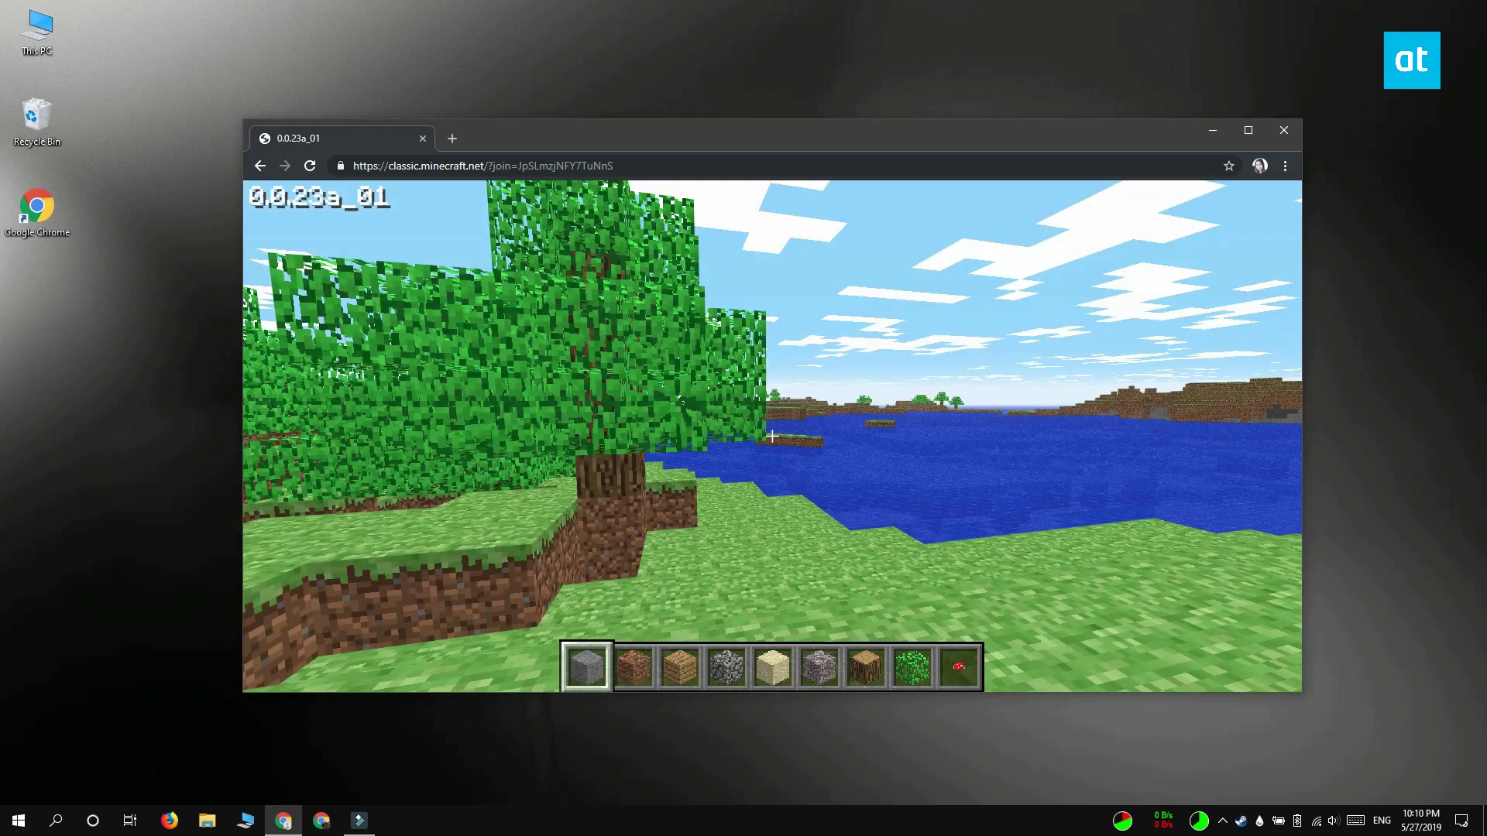
{"action": "key", "text": "f"}
{"action": "key", "text": "f"}
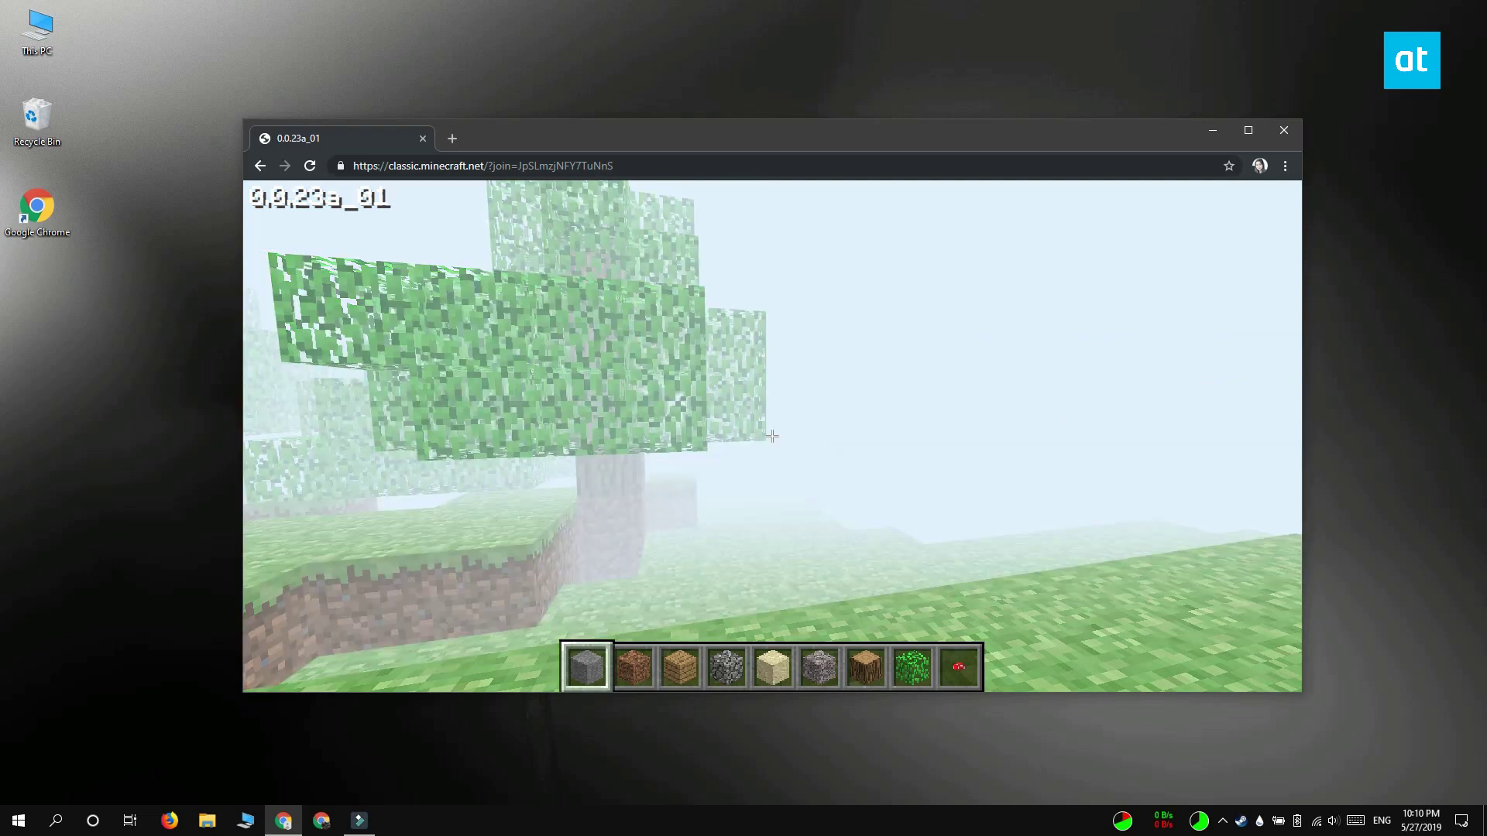
{"action": "key", "text": "f"}
{"action": "key", "text": "s"}
Place more stone blocks on the grass beside the first one.
{"action": "key", "text": "w"}
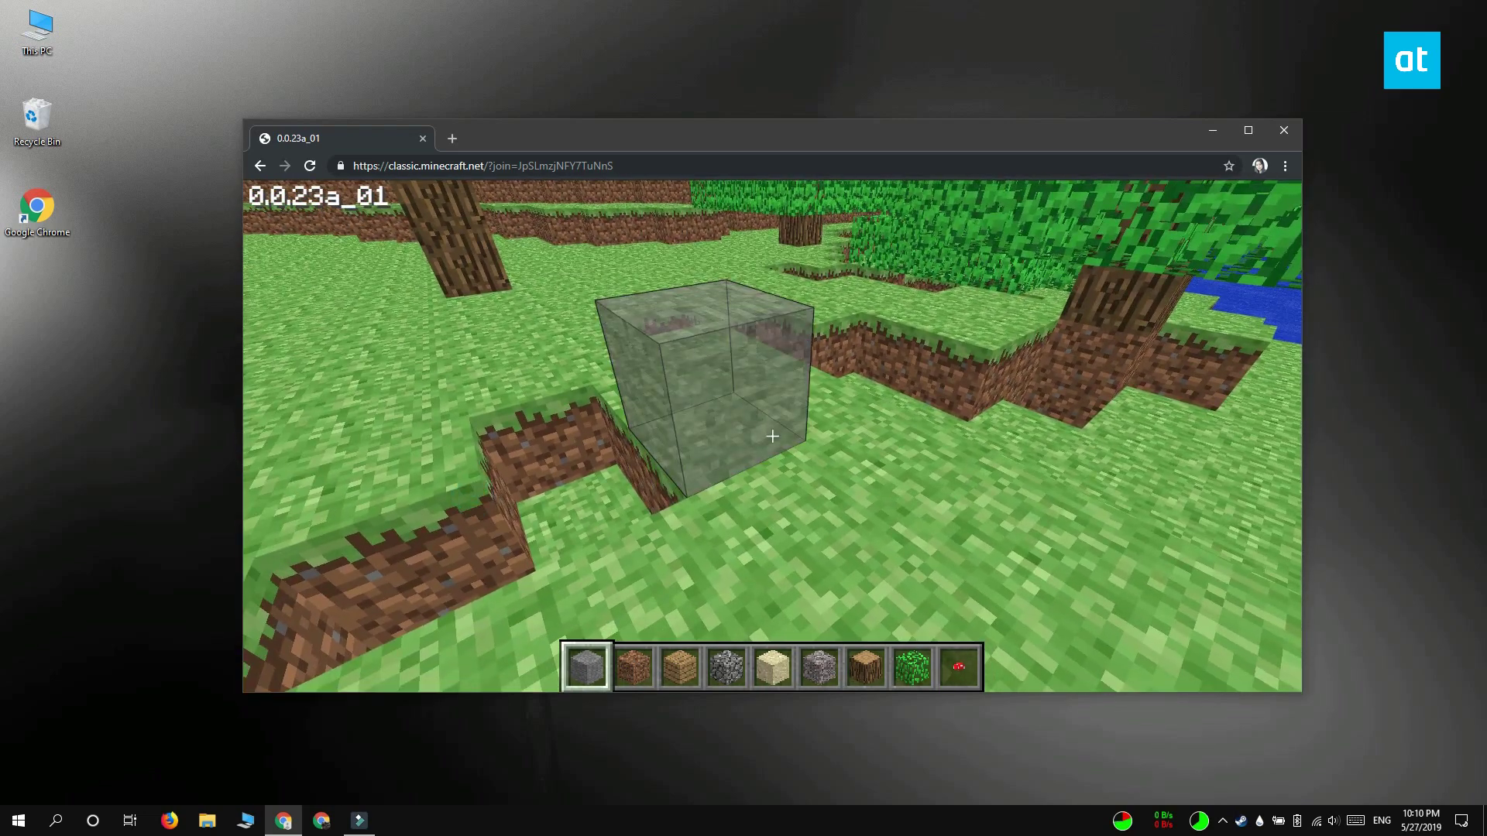
{"action": "key", "text": "a"}
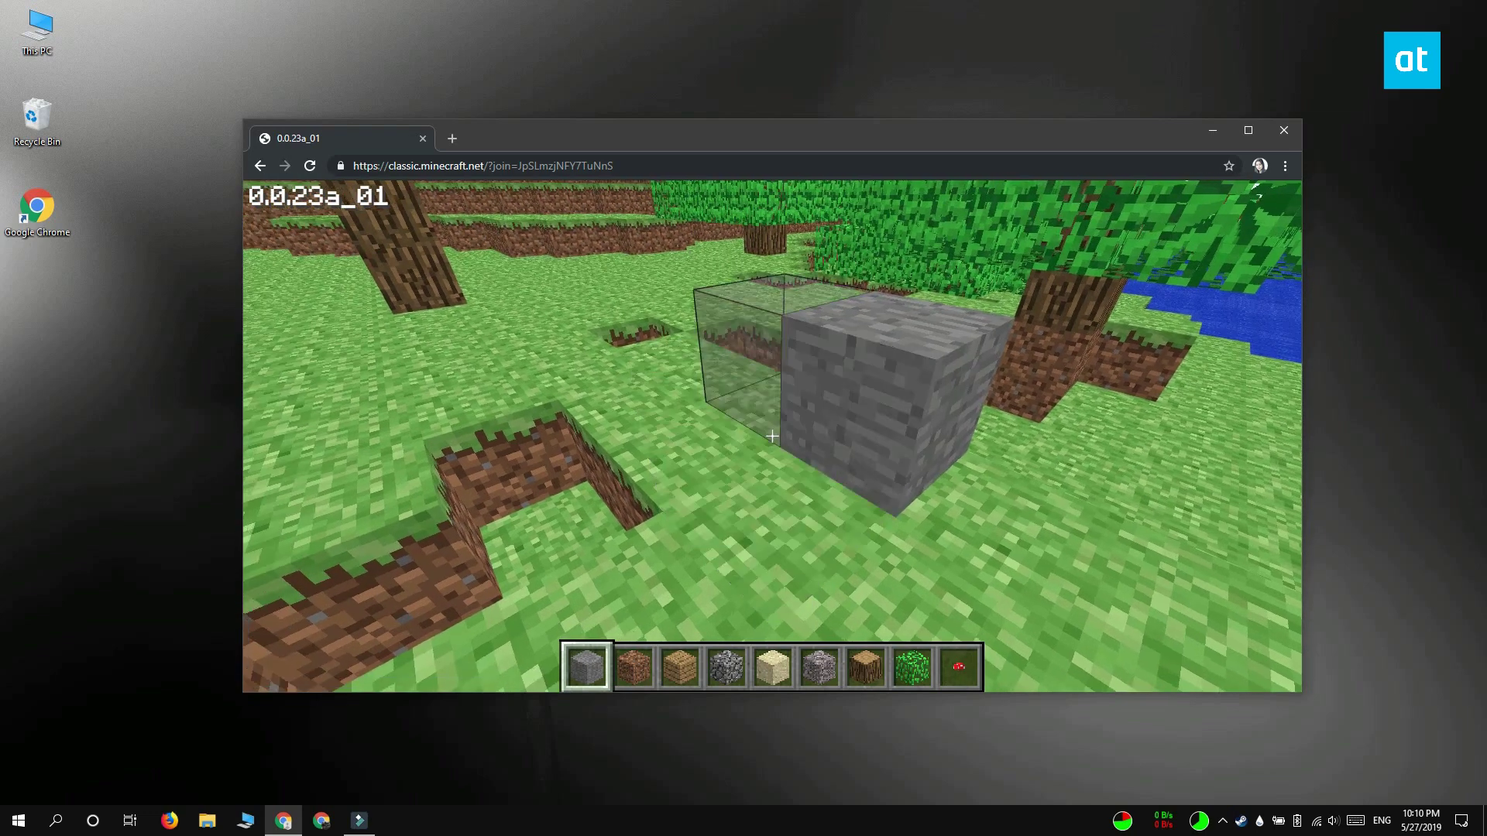
{"action": "right_click", "coordinate": [772, 436]}
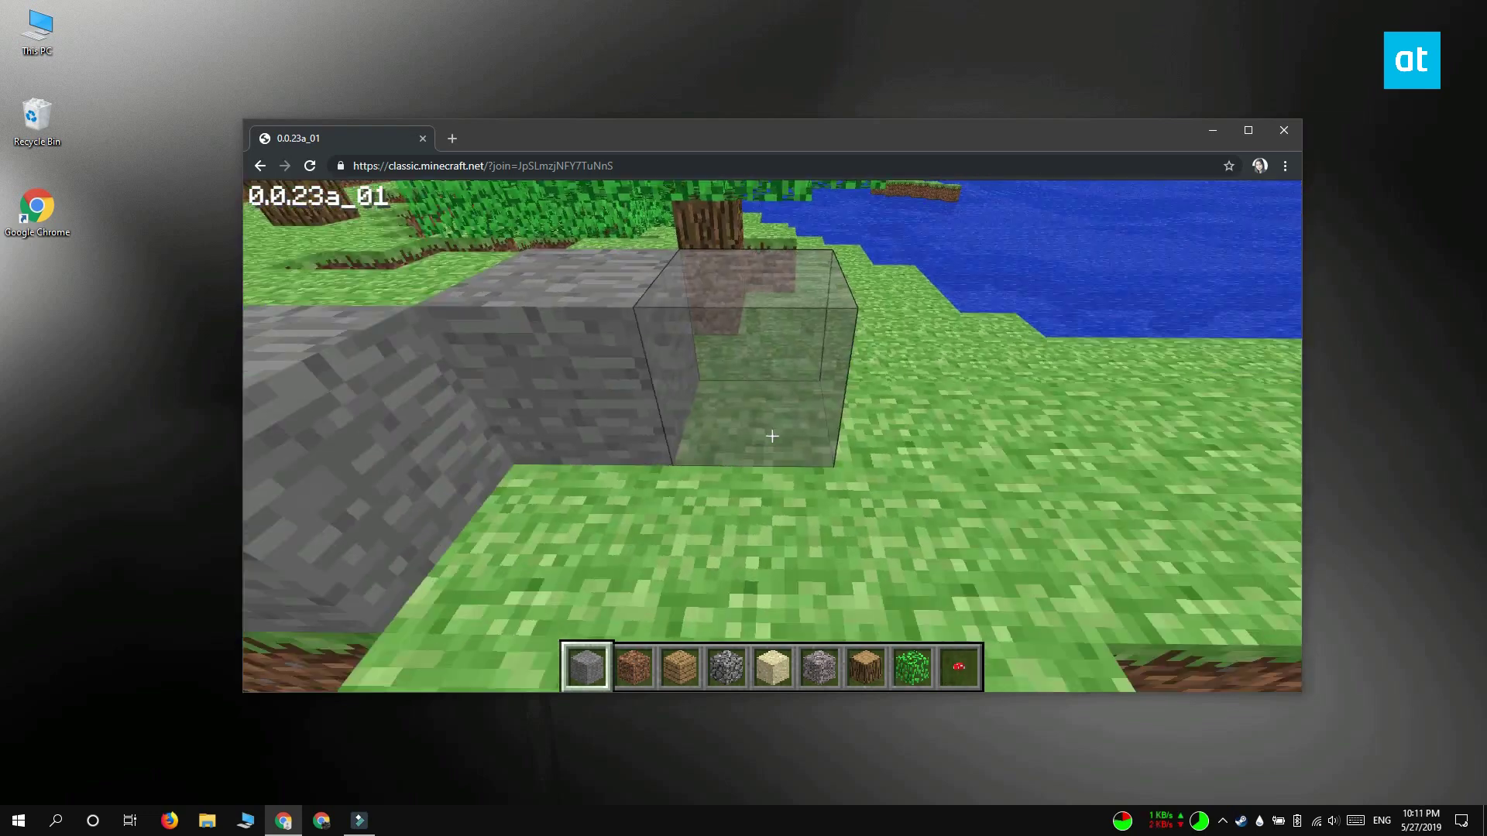
At a new spot, mine out a block, then place a sand block.
{"action": "key", "text": "w"}
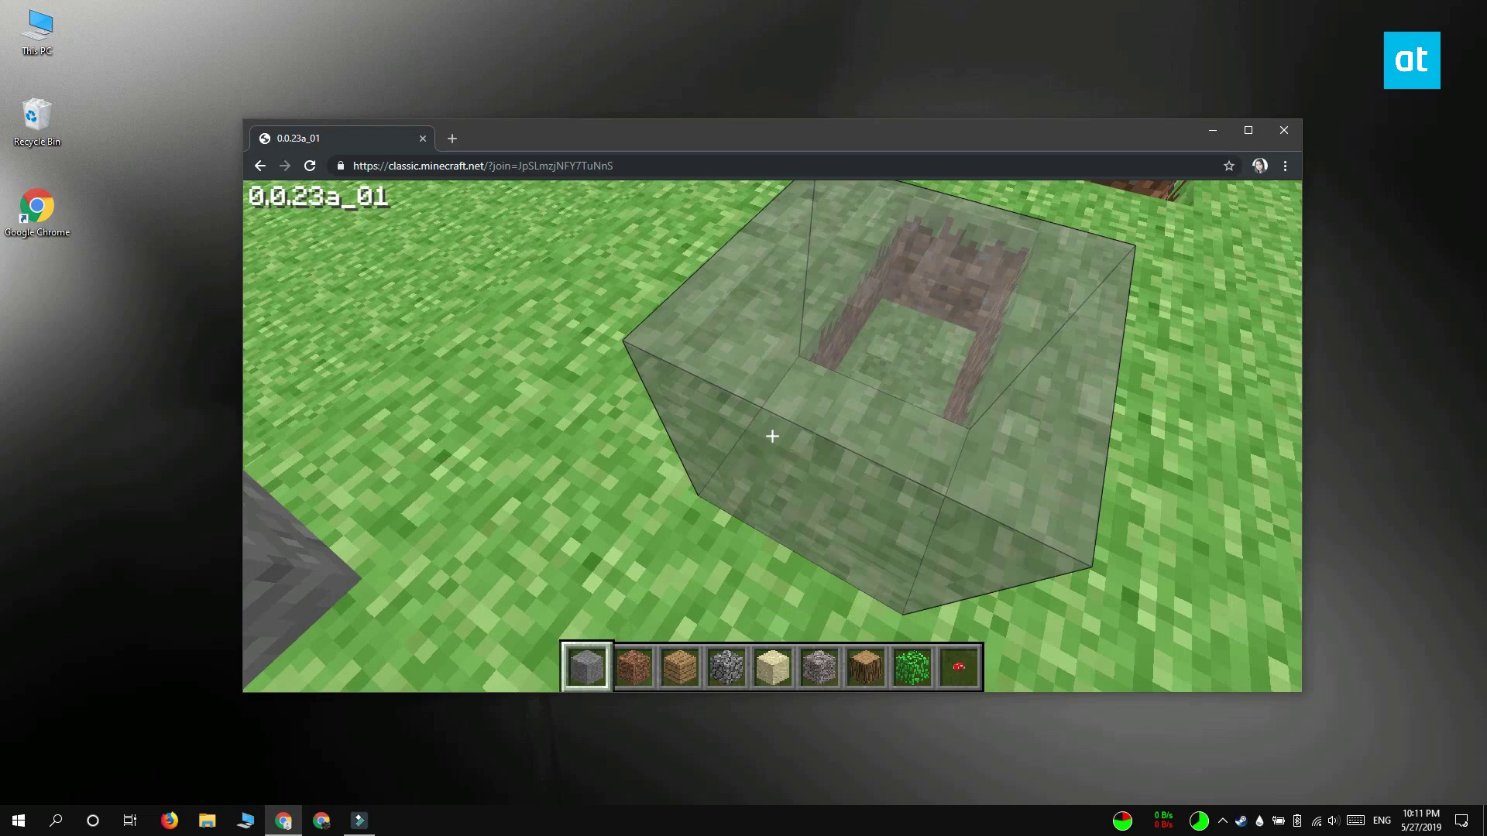
{"action": "left_click", "coordinate": [772, 436]}
{"action": "right_click", "coordinate": [771, 435]}
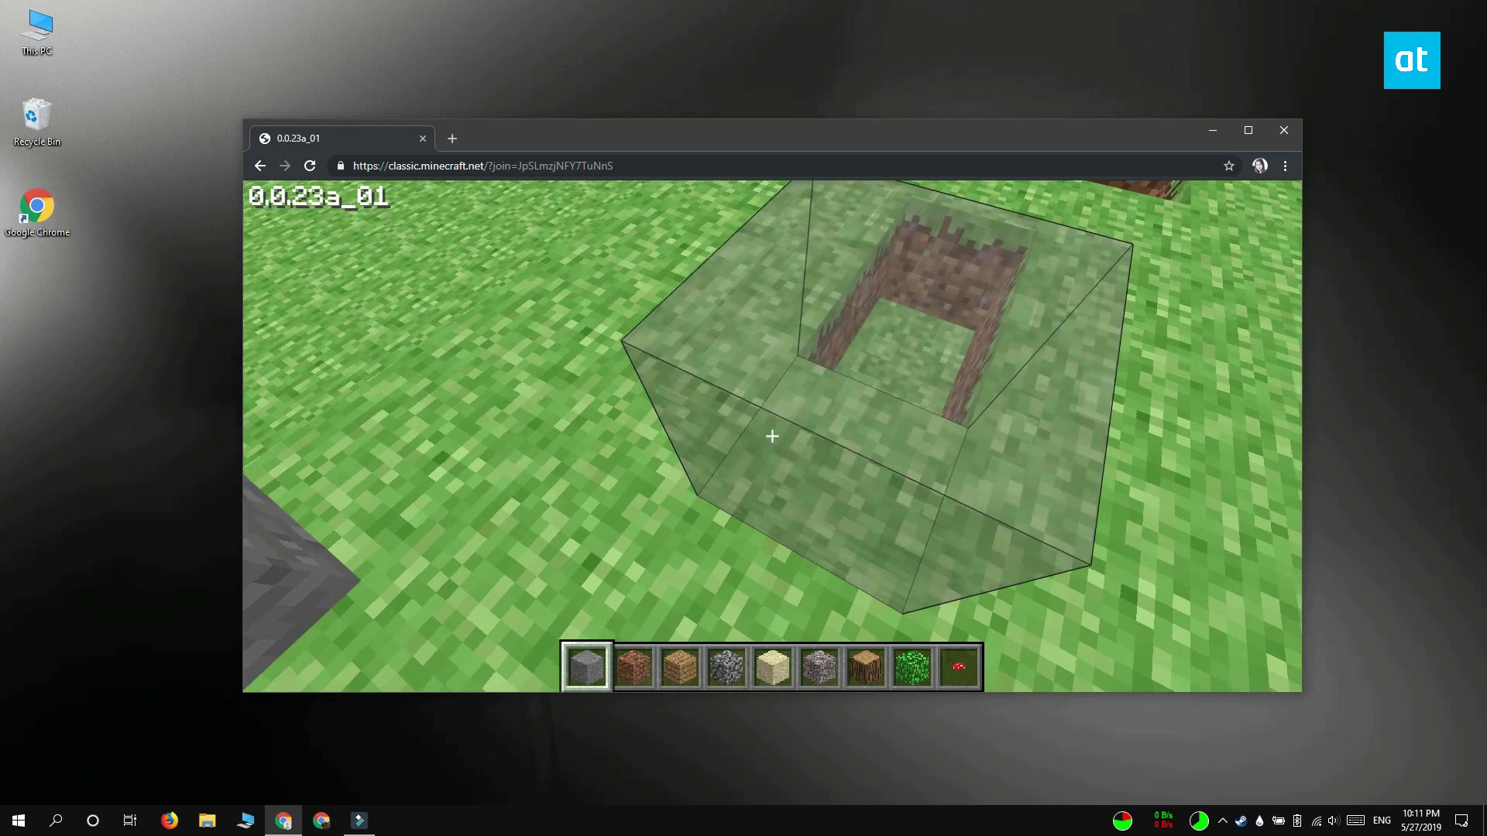
{"action": "left_click", "coordinate": [771, 436]}
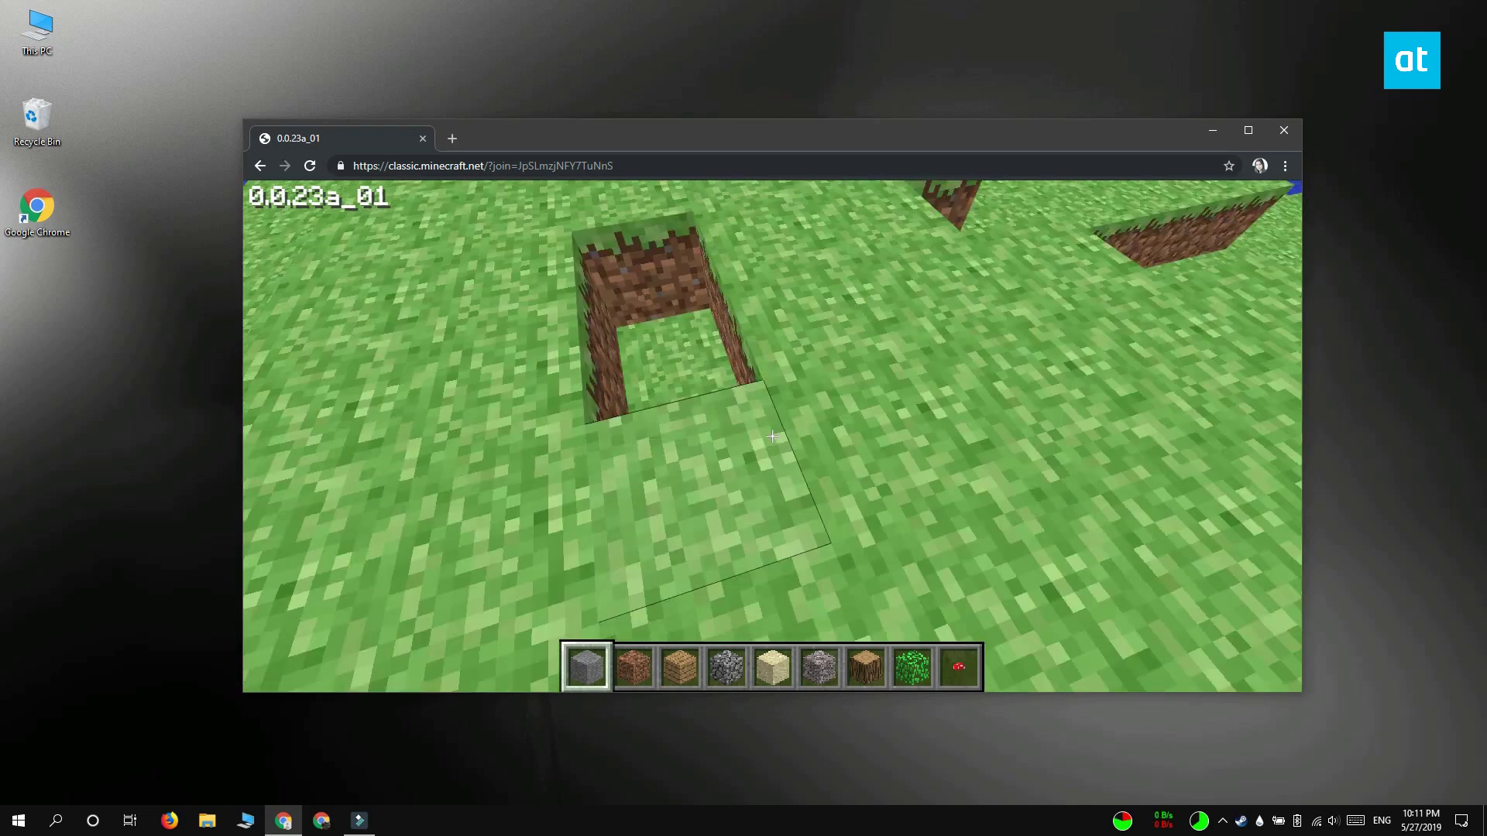
{"action": "scroll", "coordinate": [772, 436], "scroll_direction": "down", "scroll_amount": 3}
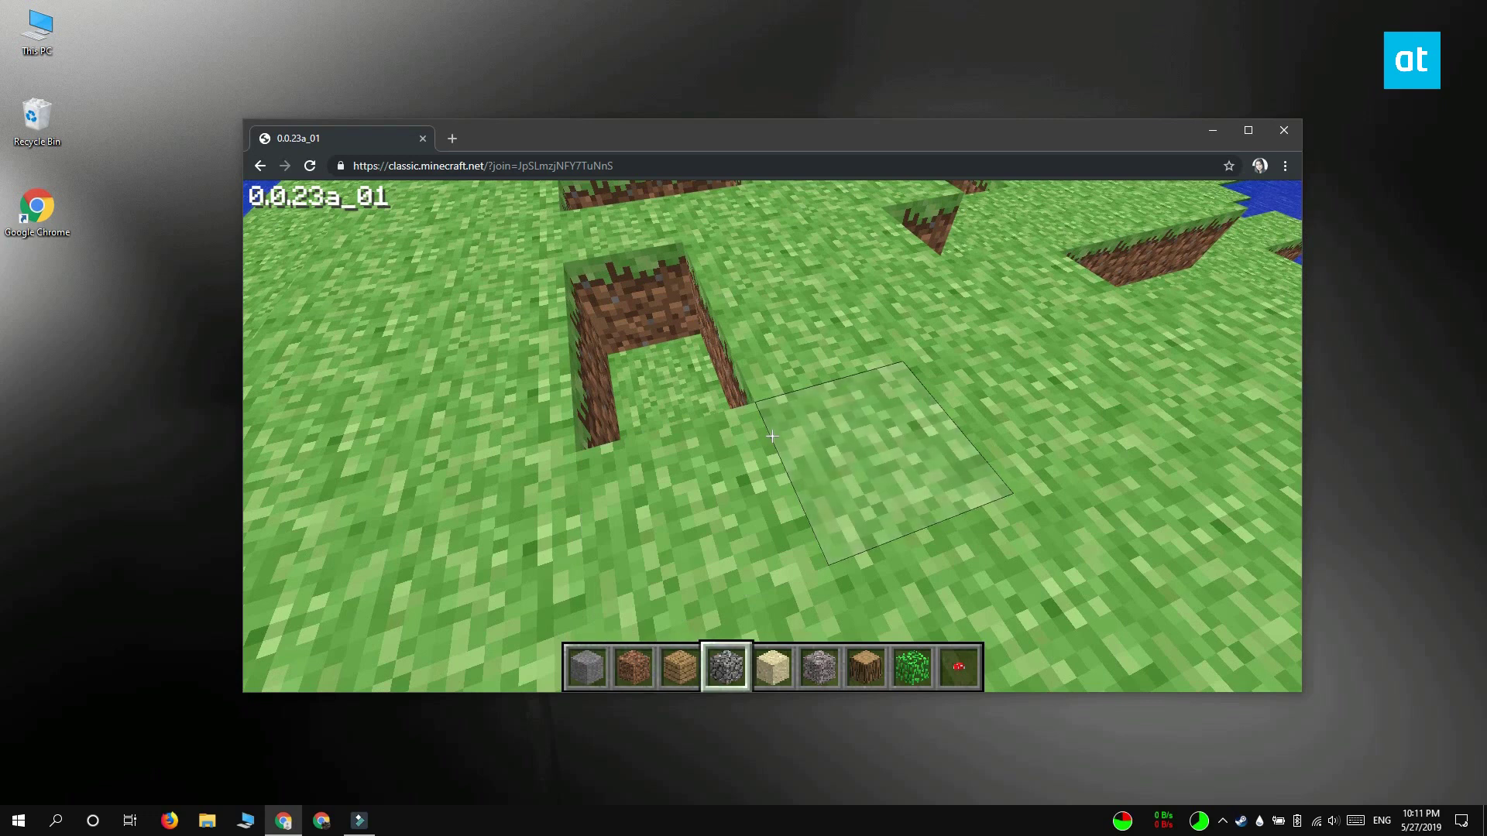
{"action": "scroll", "coordinate": [771, 436], "scroll_direction": "down", "scroll_amount": 1}
{"action": "right_click", "coordinate": [772, 436]}
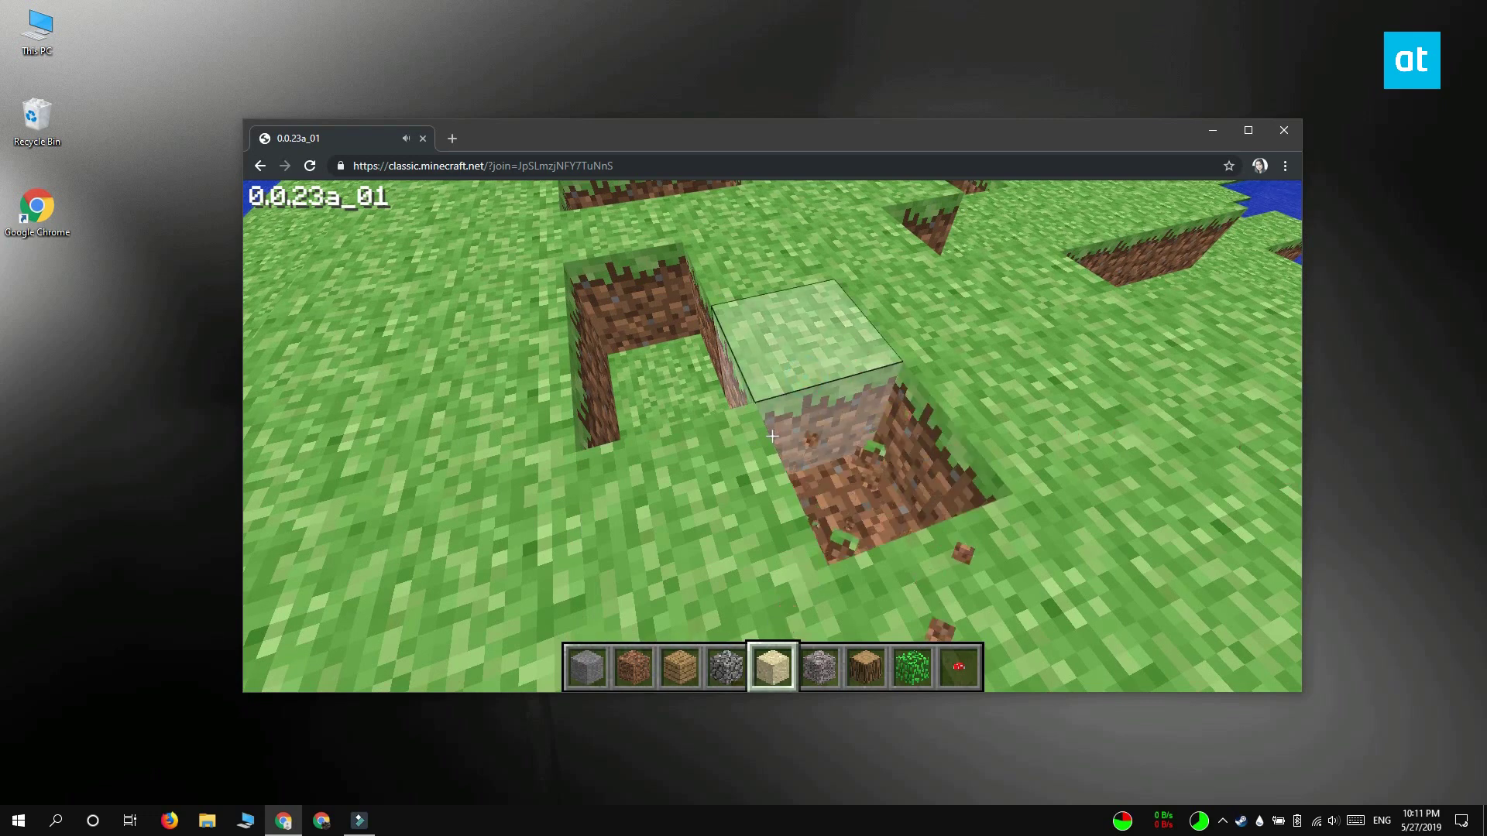